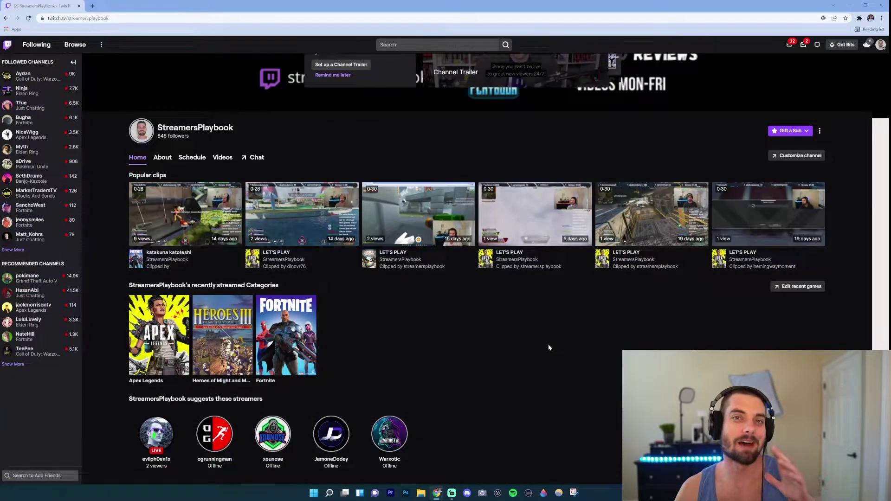
click(162, 157)
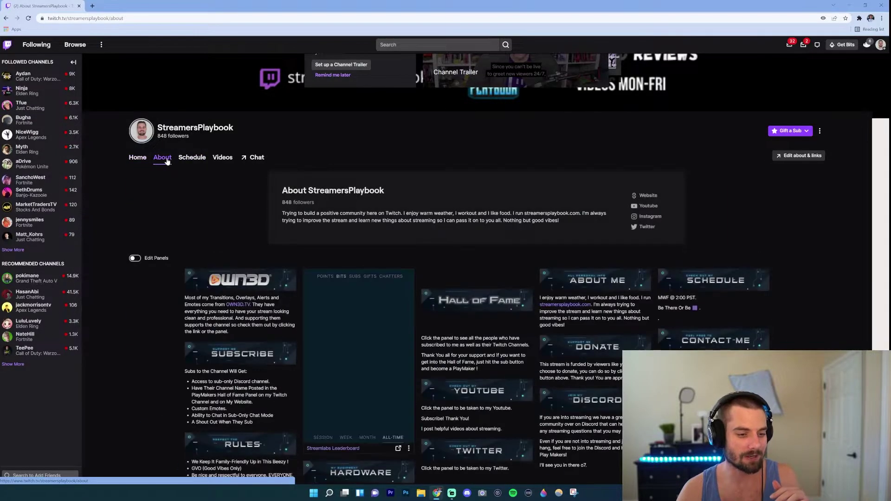
scroll(175, 259, down, 1)
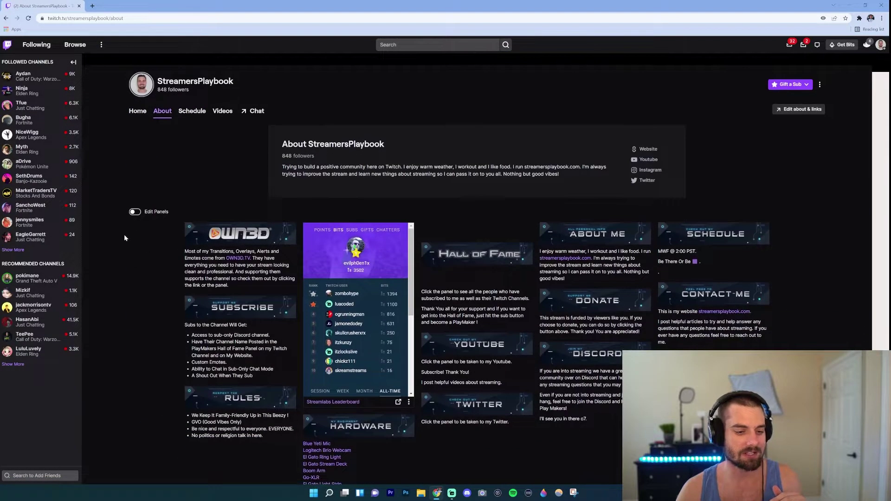
scroll(136, 261, down, 1)
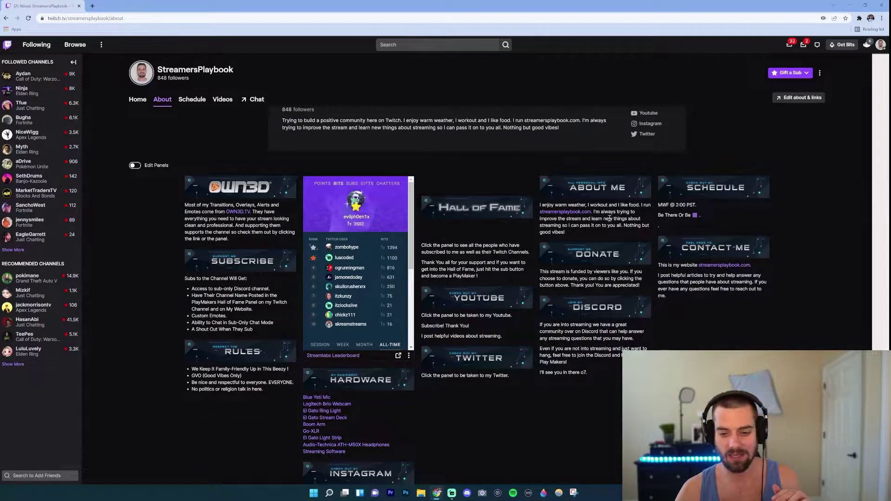
click(235, 188)
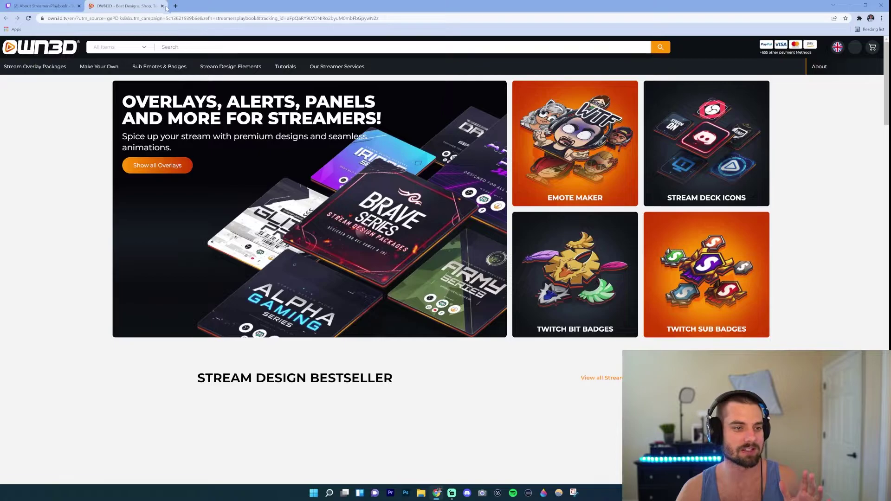
click(163, 6)
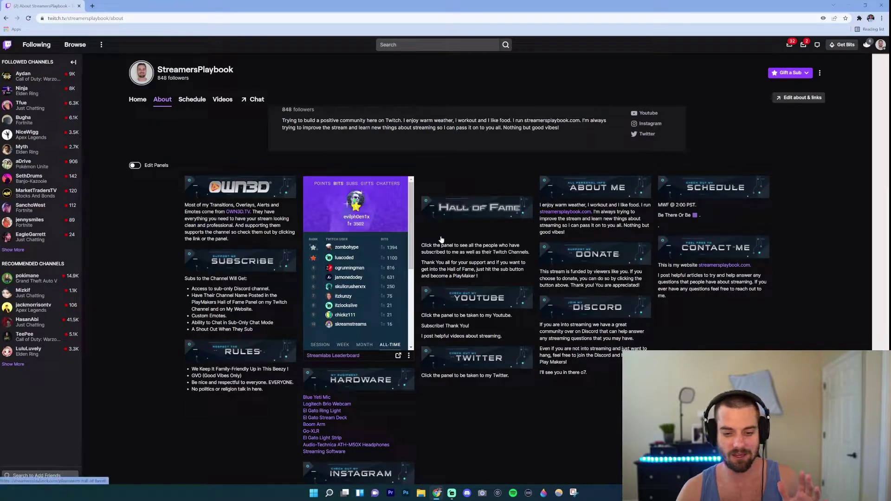
click(476, 305)
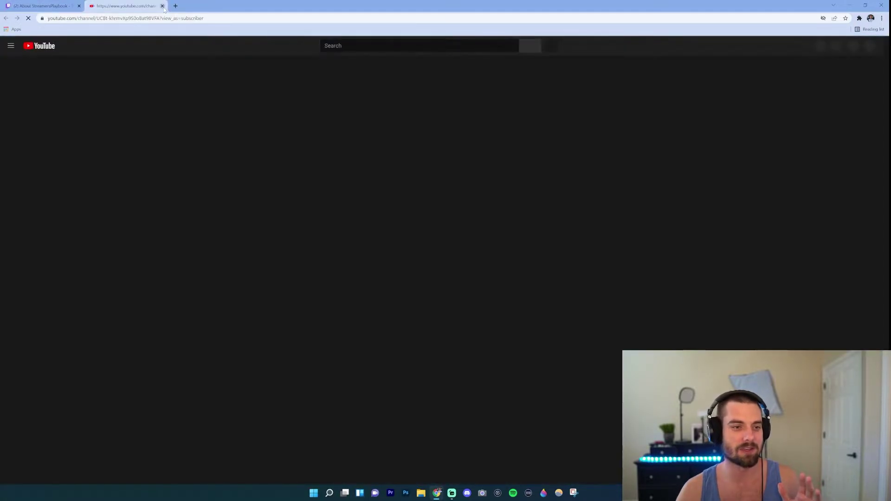
key(ctrl+w)
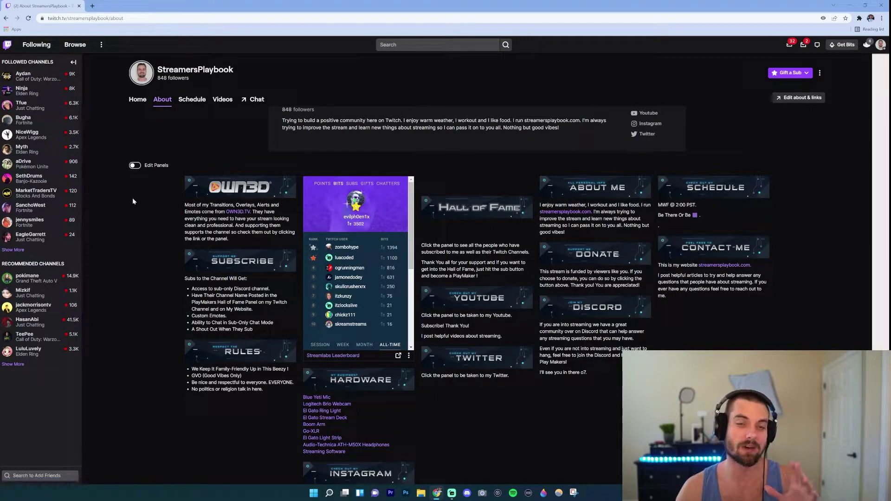
- Turn on panel editing and select the first panel's description field
click(135, 166)
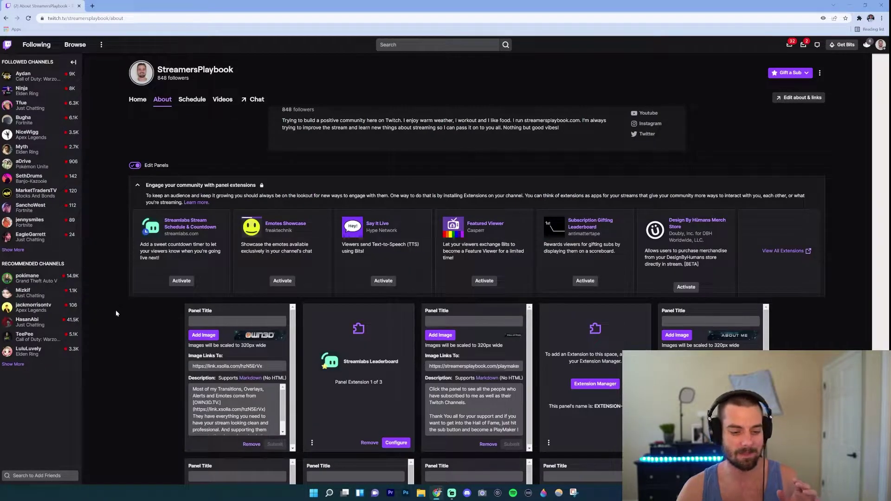
scroll(116, 314, down, 2)
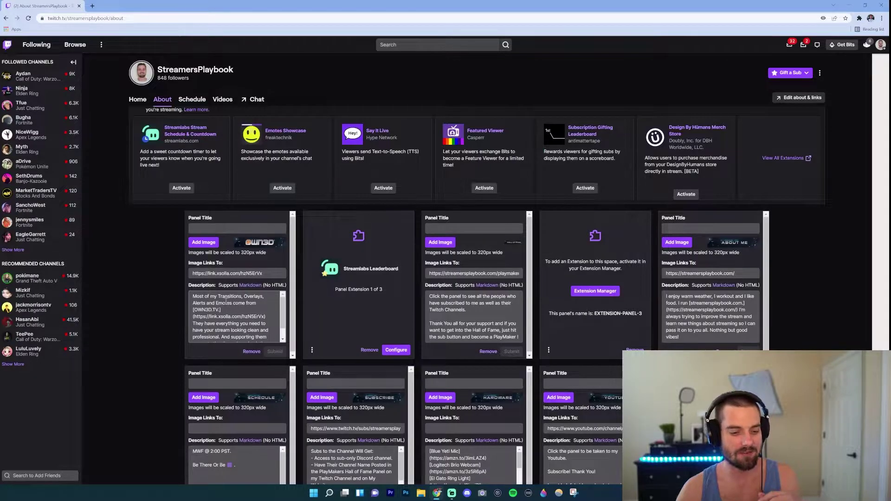
click(225, 301)
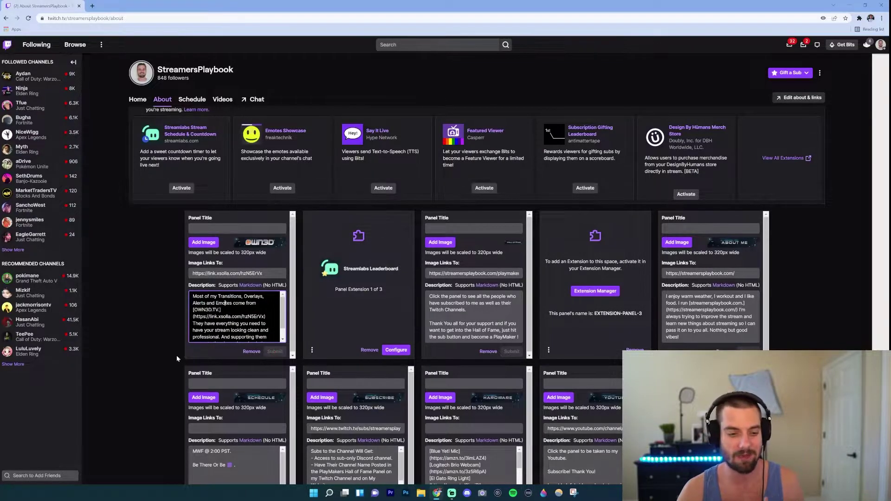
scroll(176, 355, down, 7)
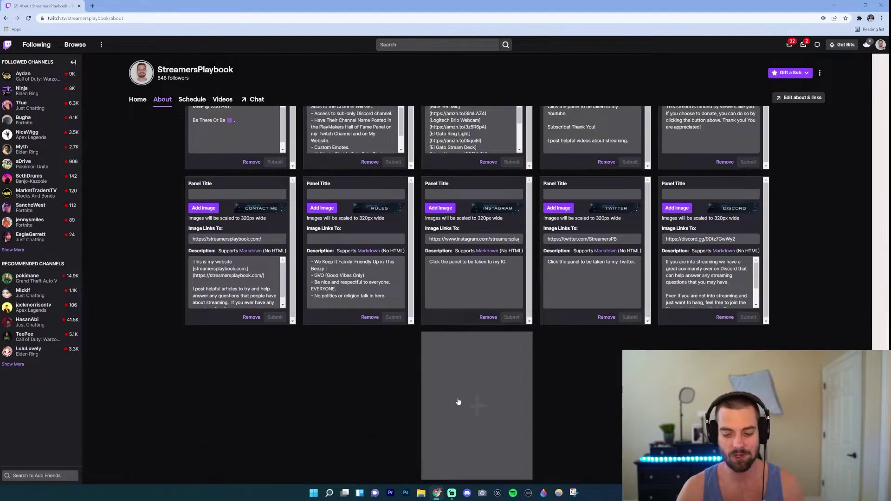
- Show the empty slot's choices for adding a text/image or extension panel
click(469, 402)
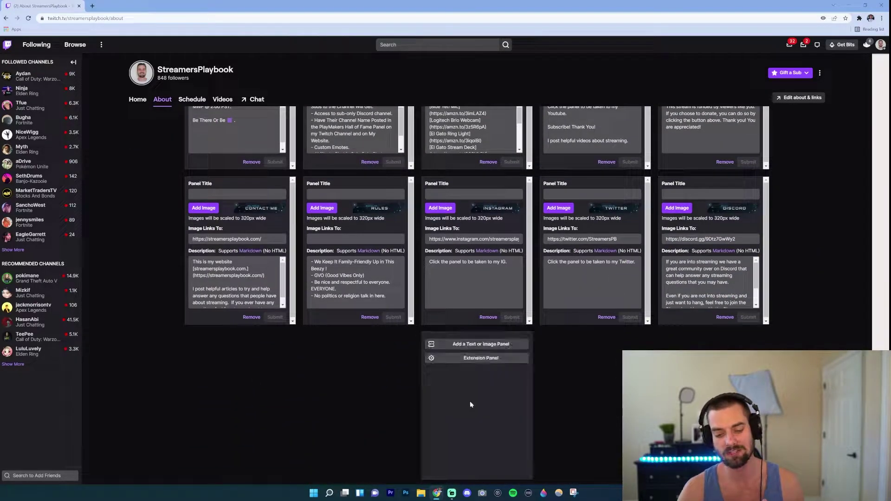
click(484, 360)
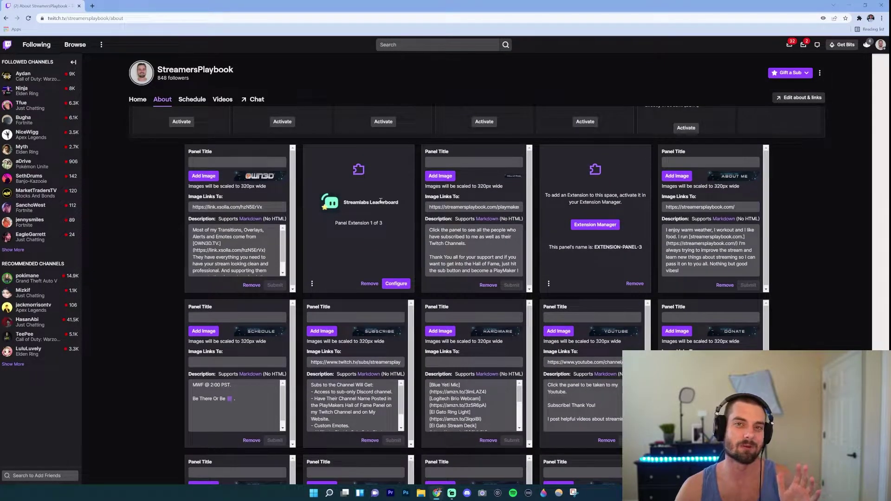
scroll(152, 329, down, 5)
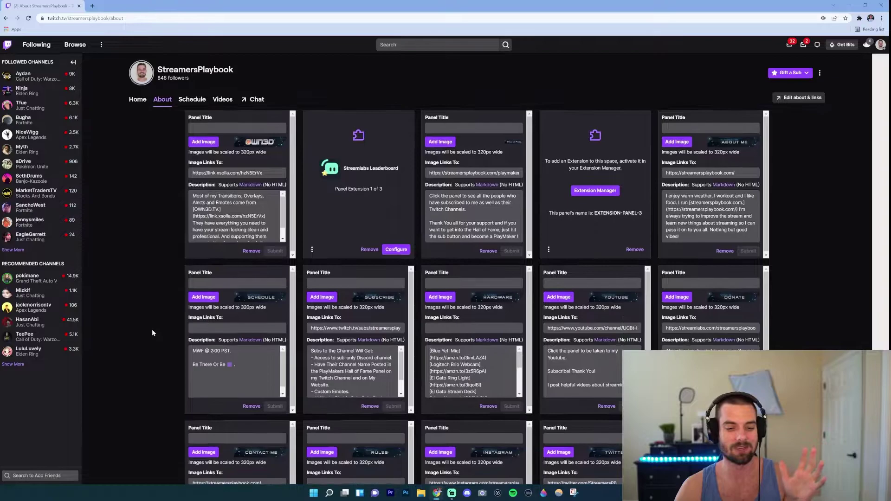
scroll(152, 330, down, 1)
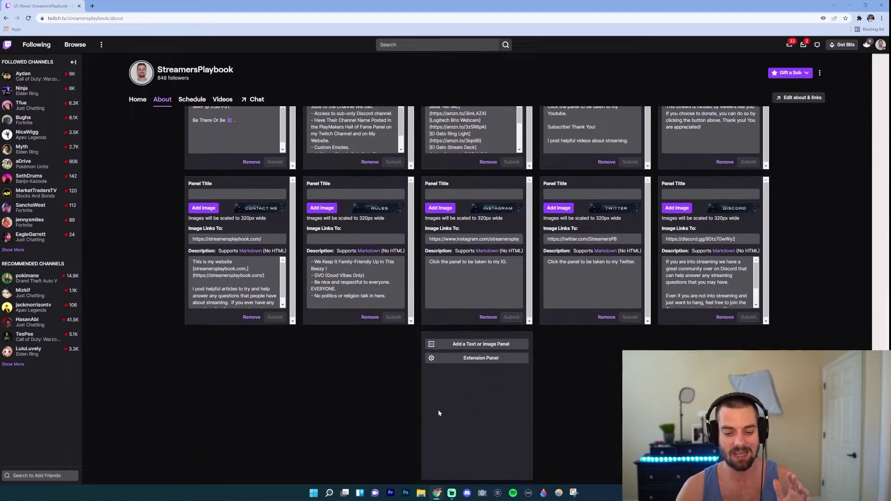
- Add a new empty text/image panel, toggling edit mode off and back on to preview
click(500, 348)
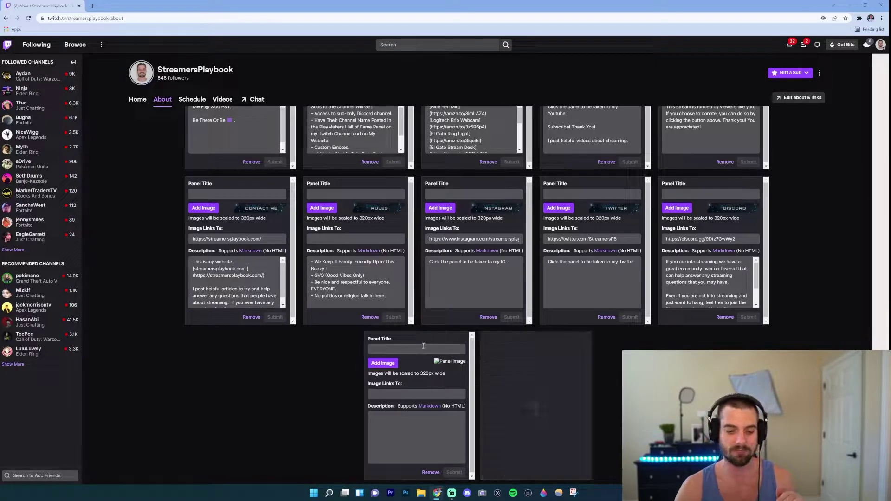
click(423, 346)
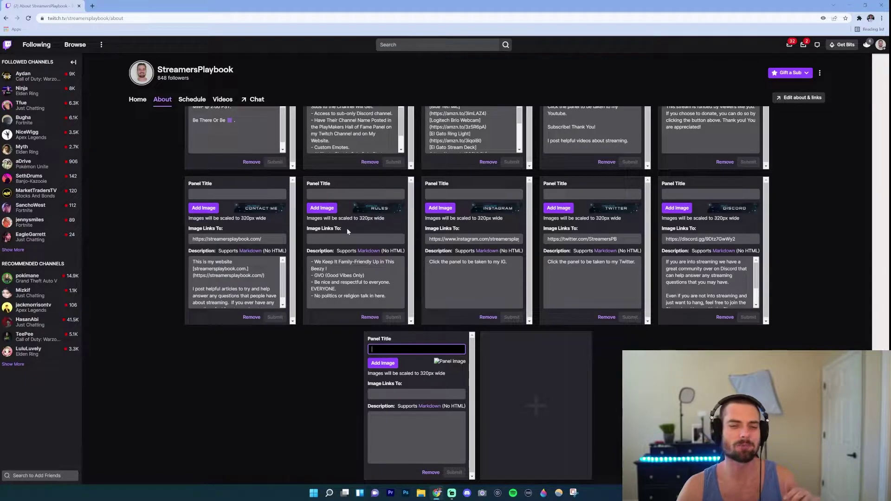
scroll(347, 227, up, 15)
click(134, 193)
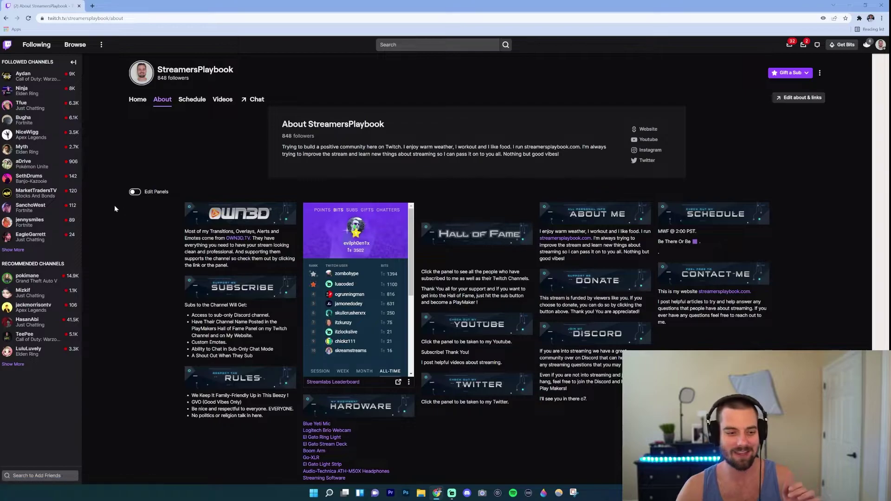
click(134, 192)
scroll(144, 354, down, 5)
scroll(300, 364, down, 1)
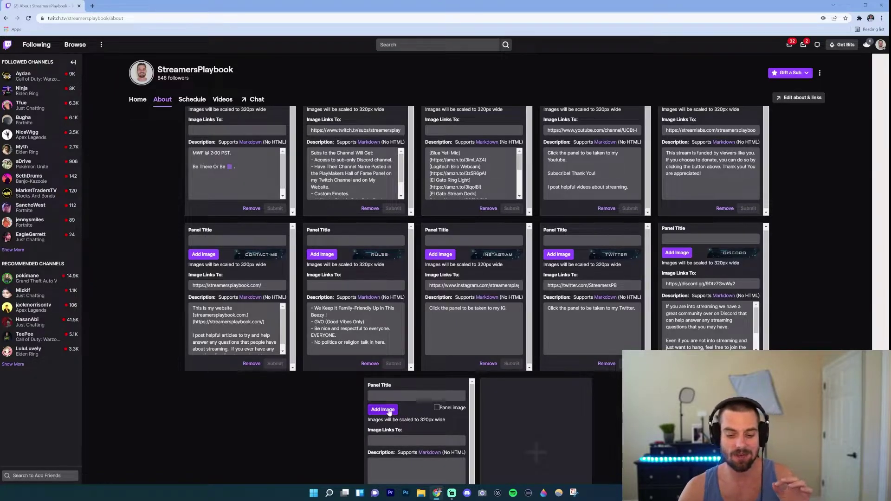
- Fill the new panel with link 'hsdfhdsf', description 'This im', title 'Hi', and submit
click(397, 440)
scroll(318, 428, down, 1)
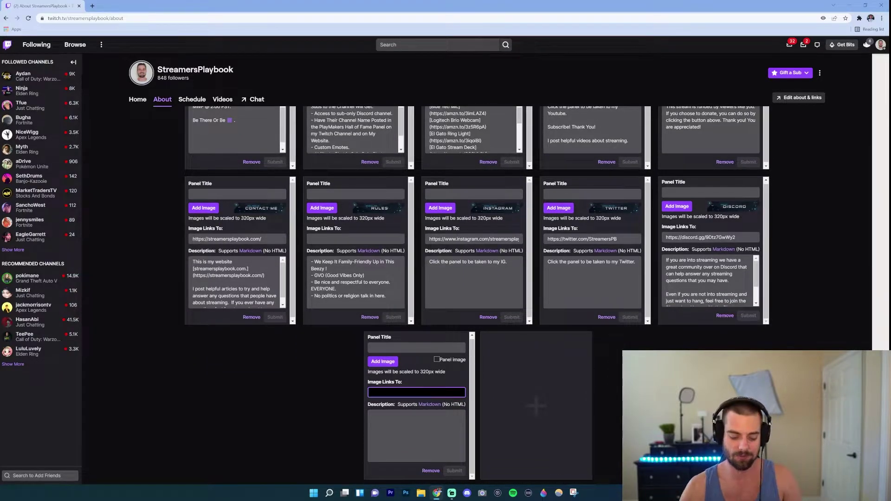
text(hsdfhdsf)
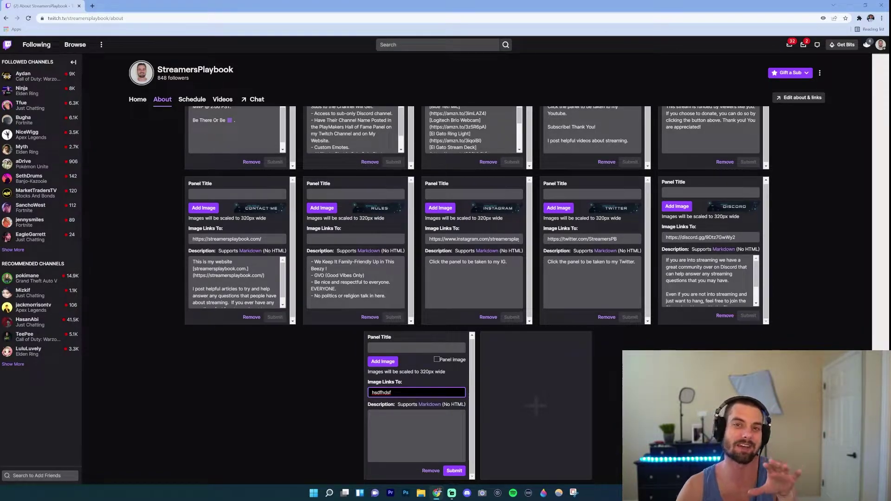
click(413, 424)
text(T)
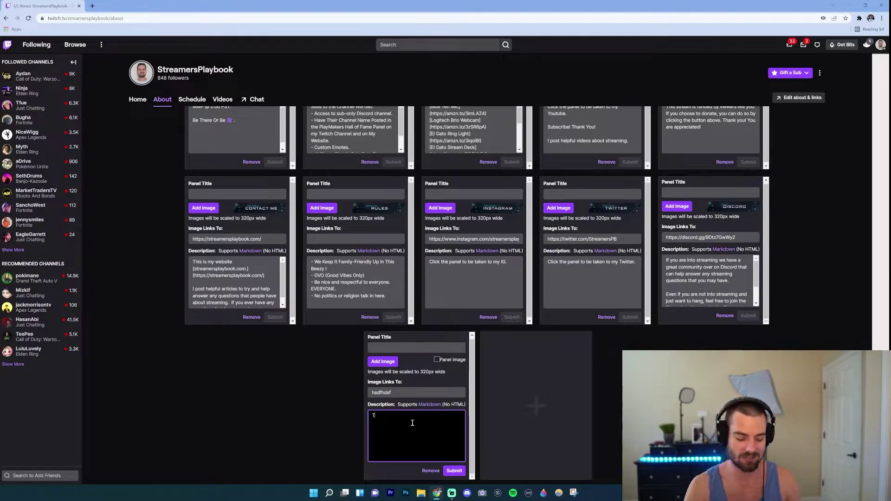
text(his imsdfdslfse)
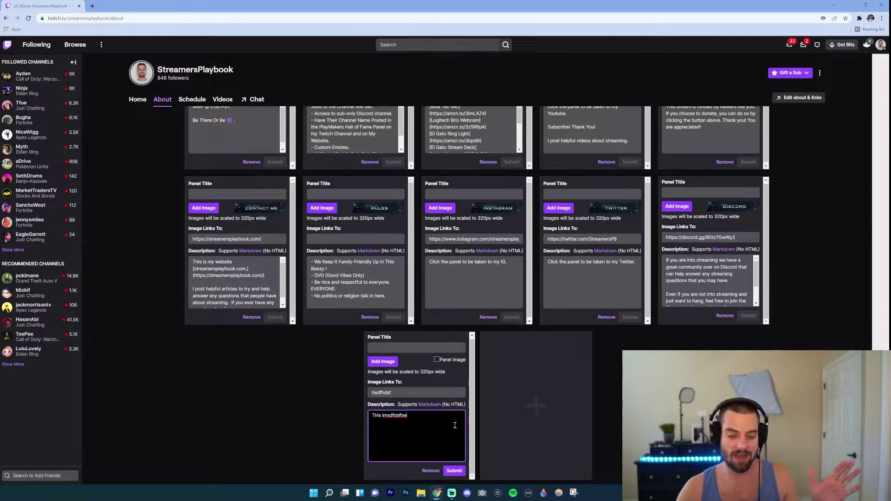
click(397, 348)
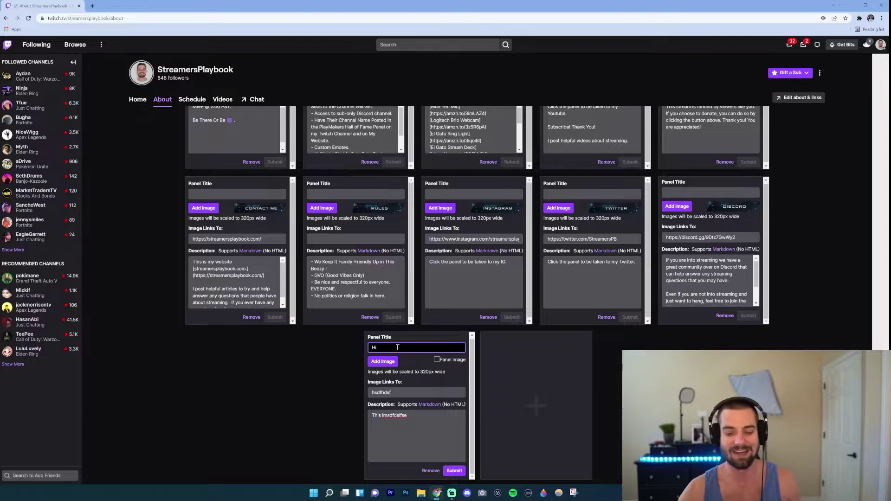
click(457, 472)
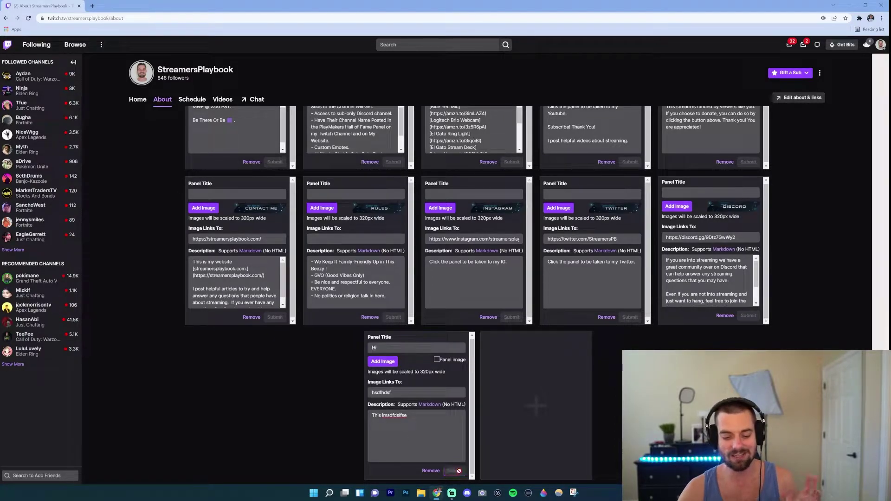
scroll(103, 297, up, 10)
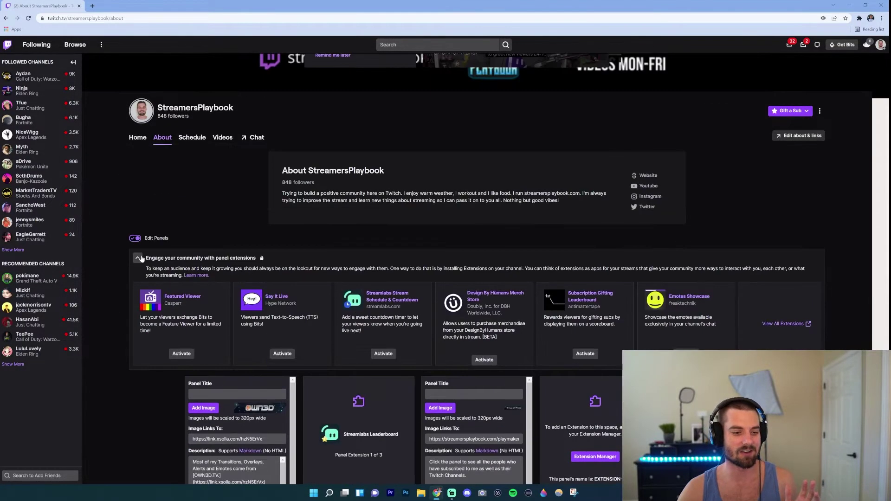
click(135, 238)
scroll(686, 315, down, 2)
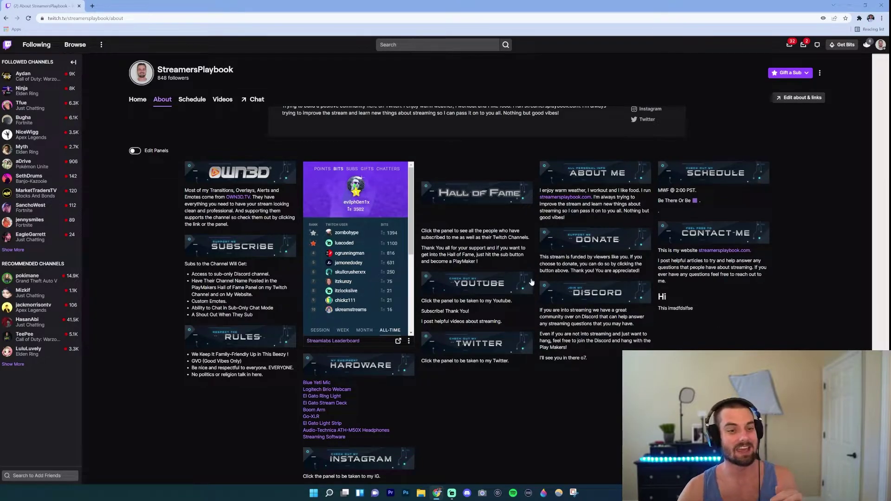
click(138, 153)
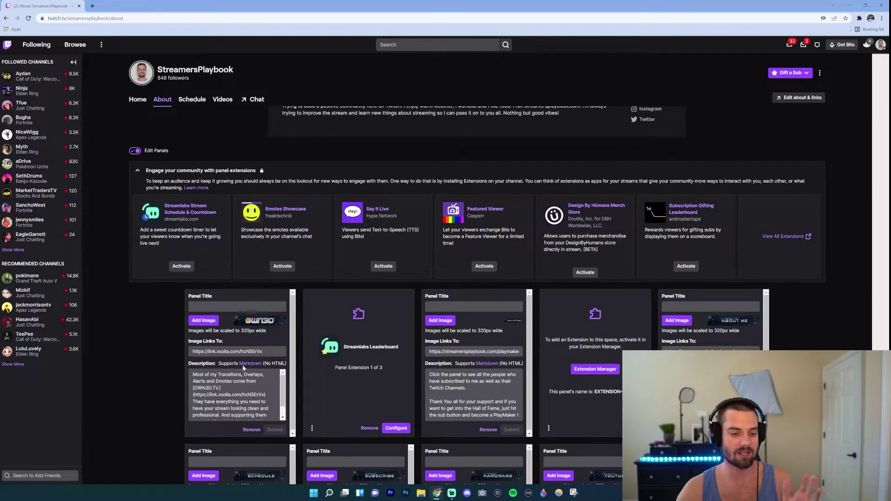
click(136, 151)
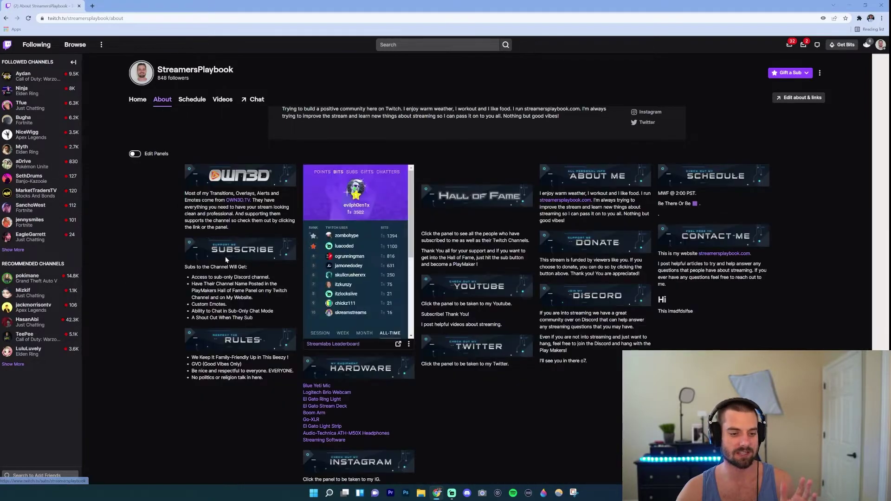
click(136, 154)
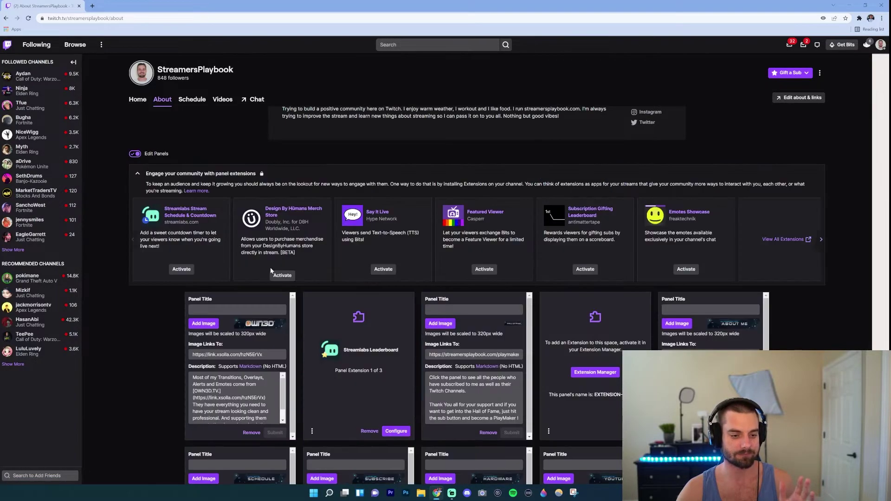
scroll(248, 384, down, 2)
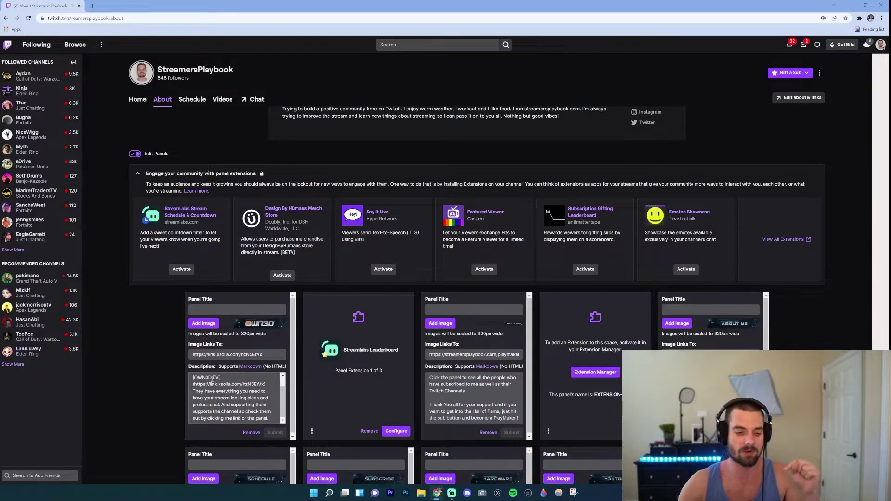
drag(222, 379, 196, 377)
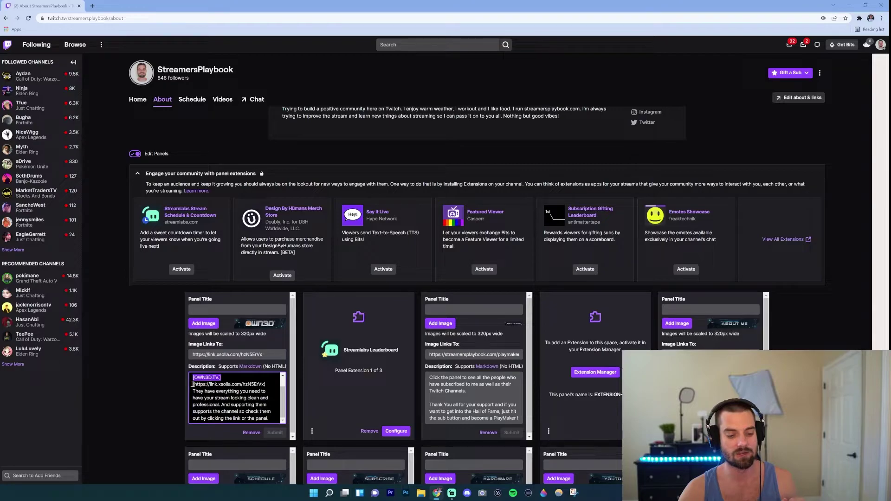
drag(194, 384, 265, 384)
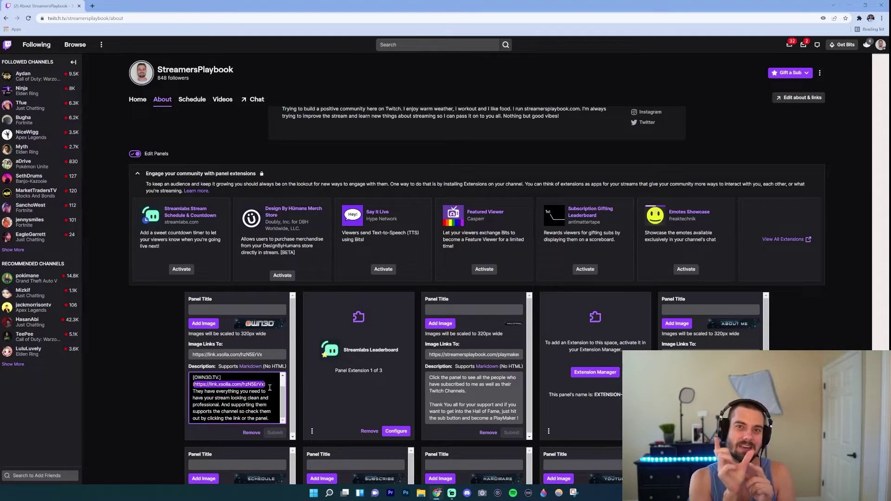
click(135, 154)
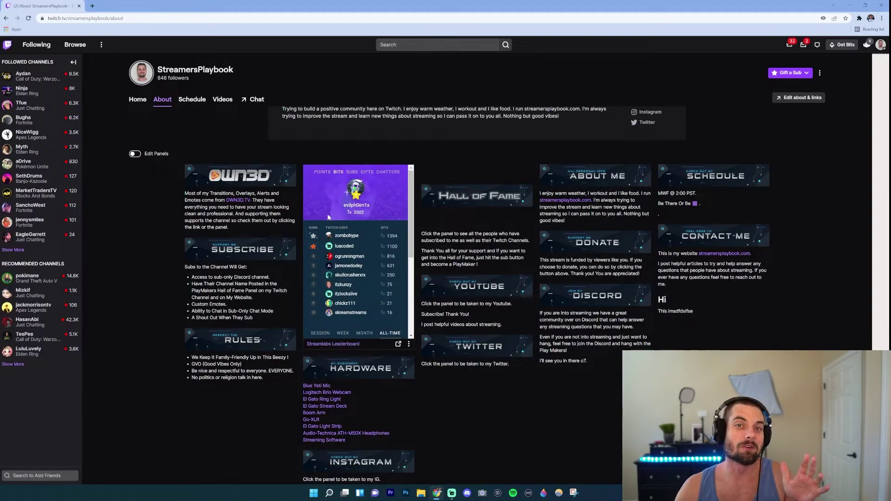
- Delete the Hi panel, confirm the removal, and return the About page to viewer mode
click(134, 153)
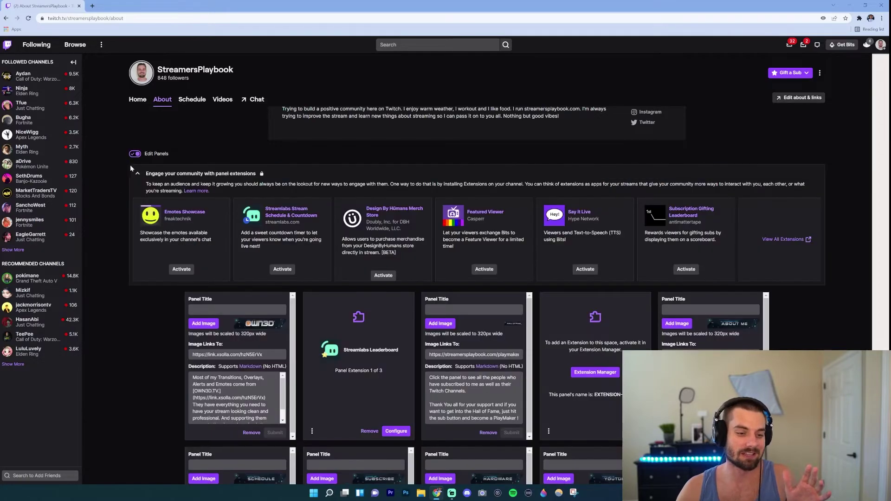
scroll(129, 367, down, 9)
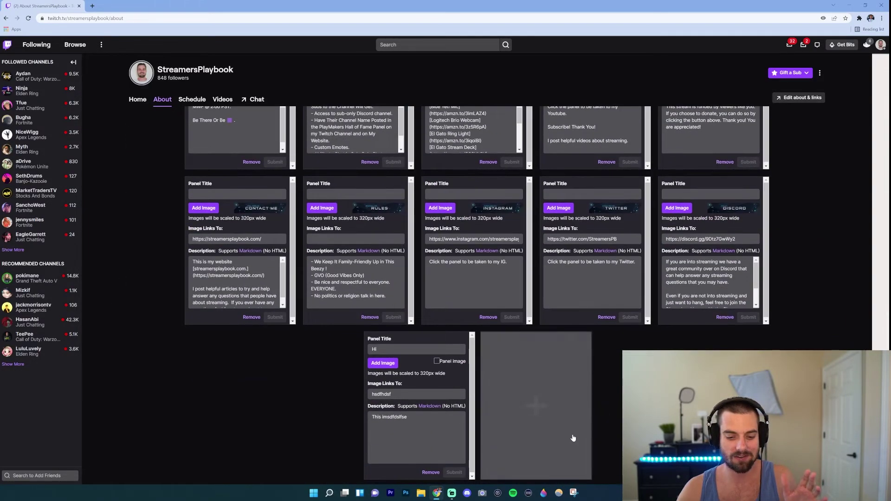
click(430, 473)
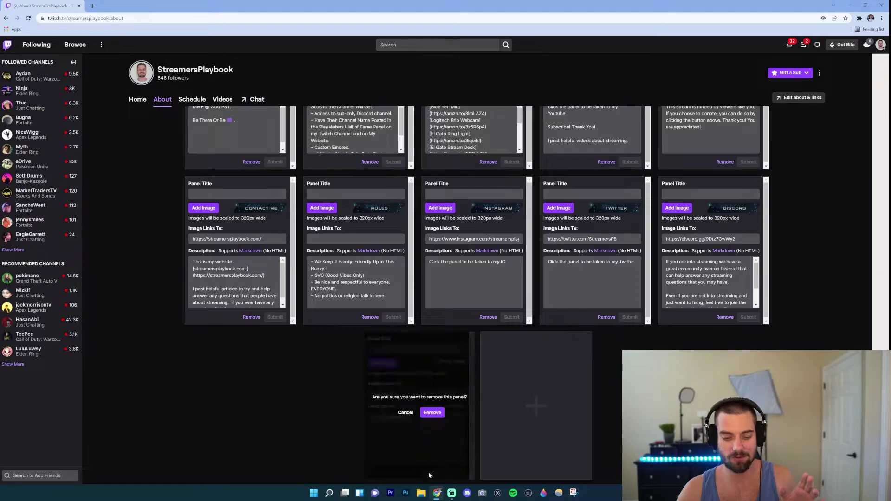
click(432, 412)
scroll(203, 338, up, 10)
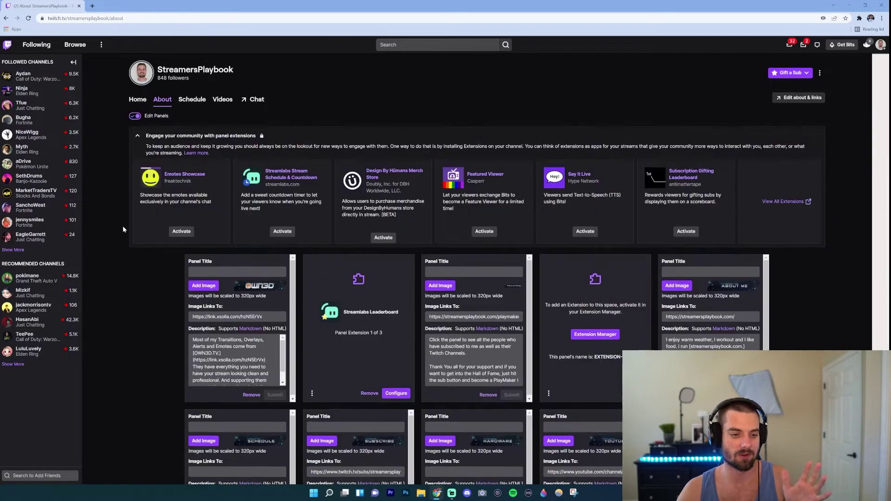
click(139, 238)
scroll(734, 285, down, 2)
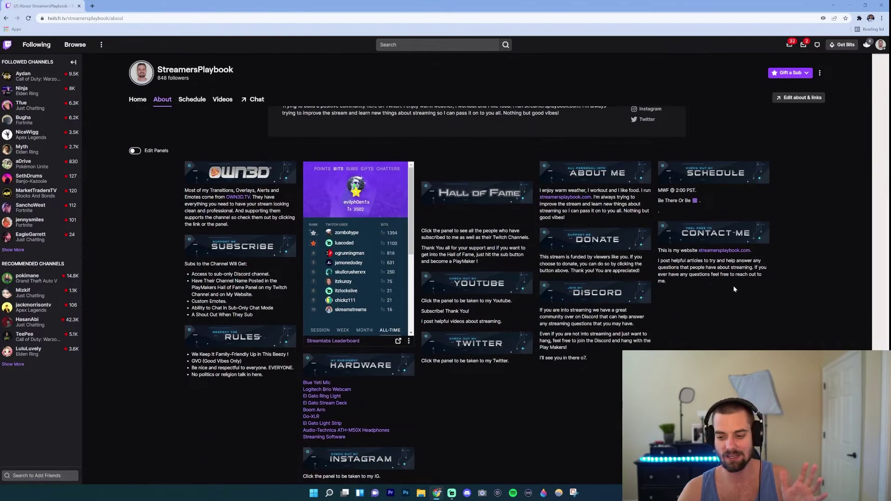